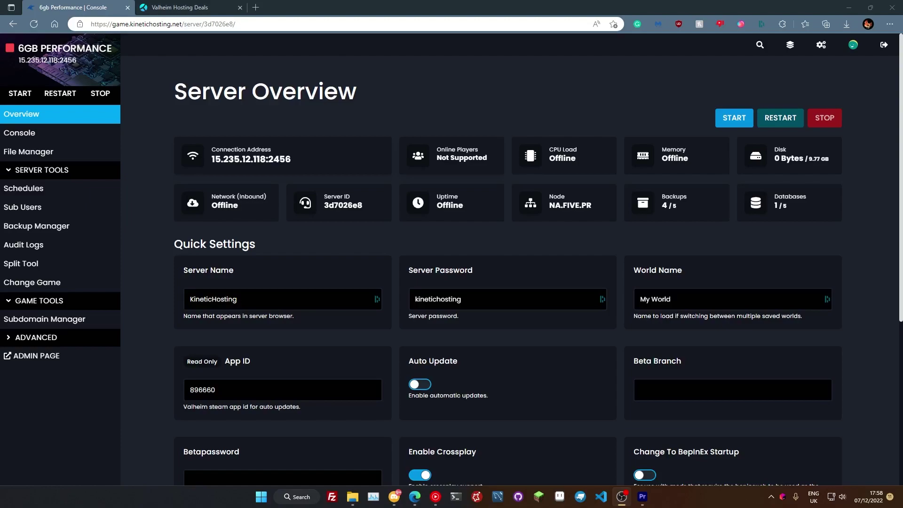
# Review the backup form and the 16:00:07 backup's actions without creating one, then open Rename & Reinstall.
pyautogui.click(36, 226)
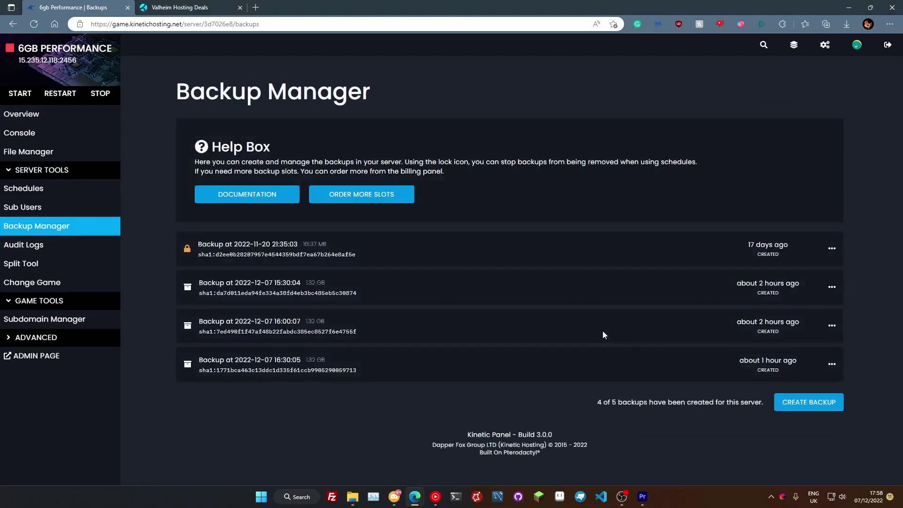
pyautogui.click(823, 403)
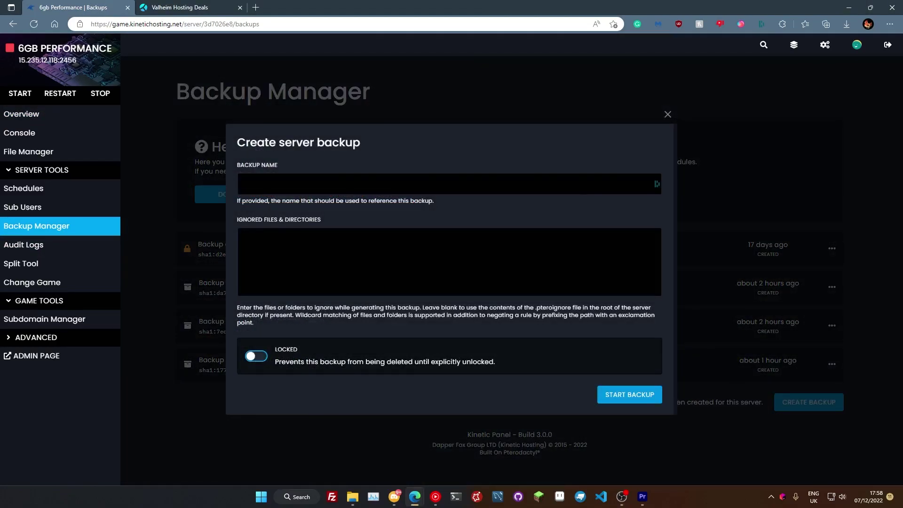
pyautogui.click(668, 115)
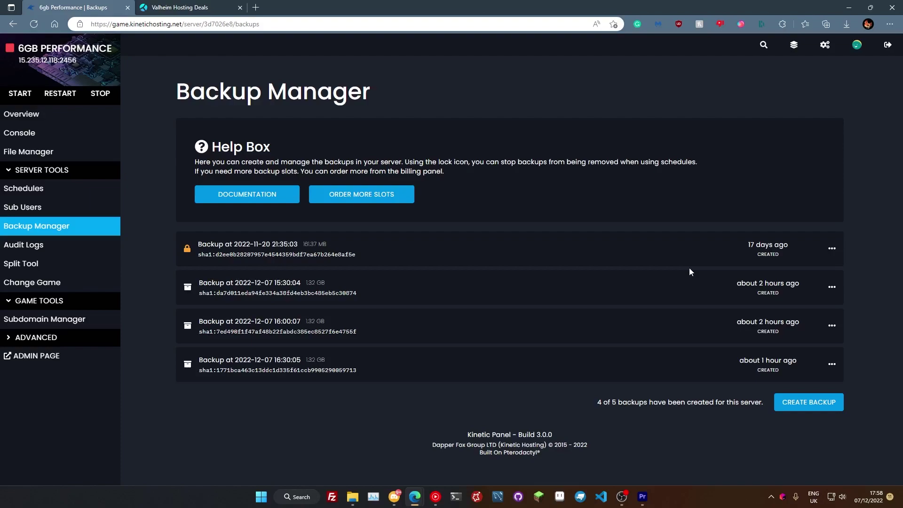
pyautogui.click(831, 325)
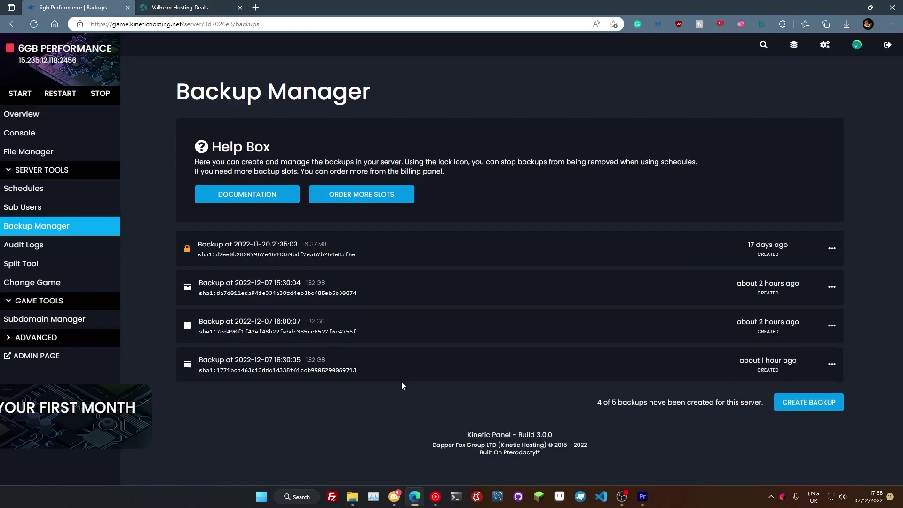
pyautogui.click(70, 338)
pyautogui.click(57, 480)
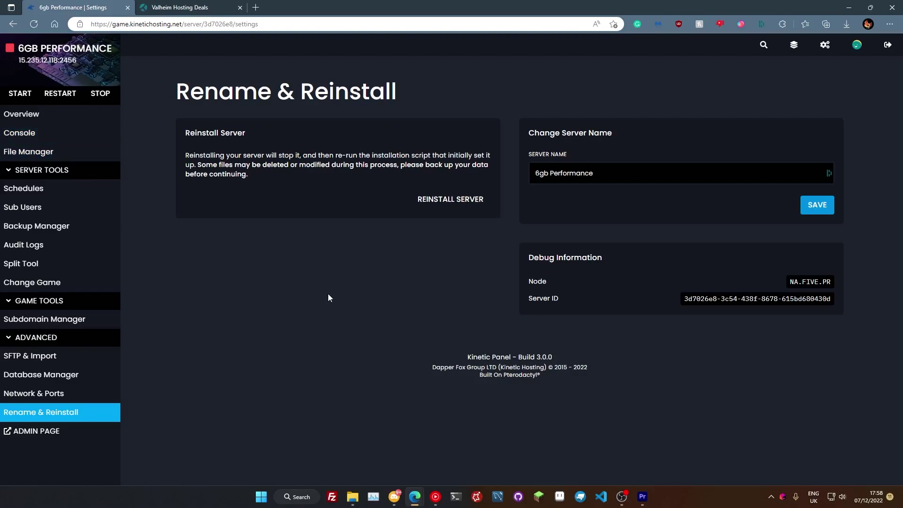
# Choose Valheim Plus Mod from the game list with Reinstall Server enabled.
pyautogui.click(45, 120)
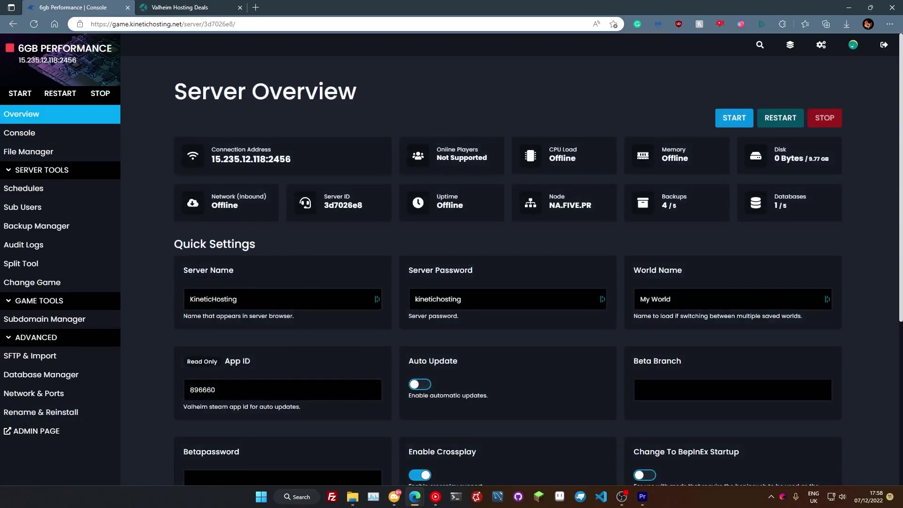
pyautogui.click(40, 287)
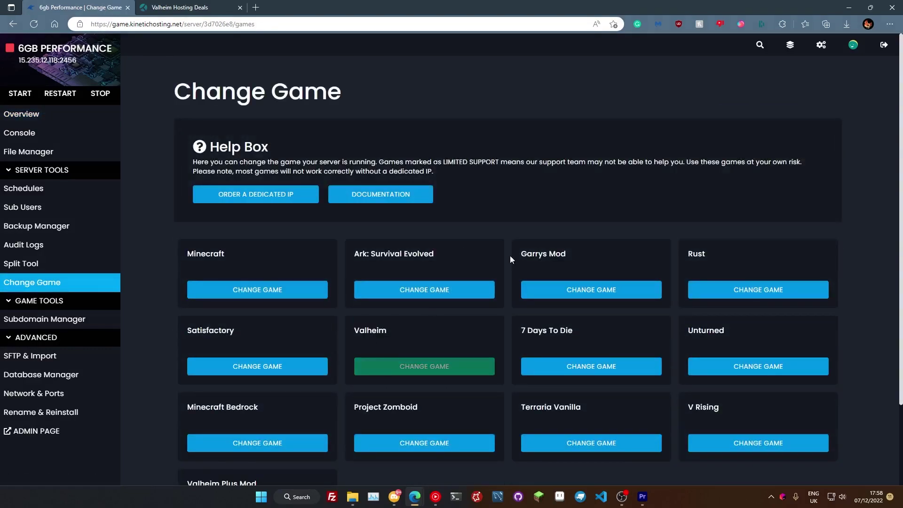
pyautogui.scroll(-2, 494, 276)
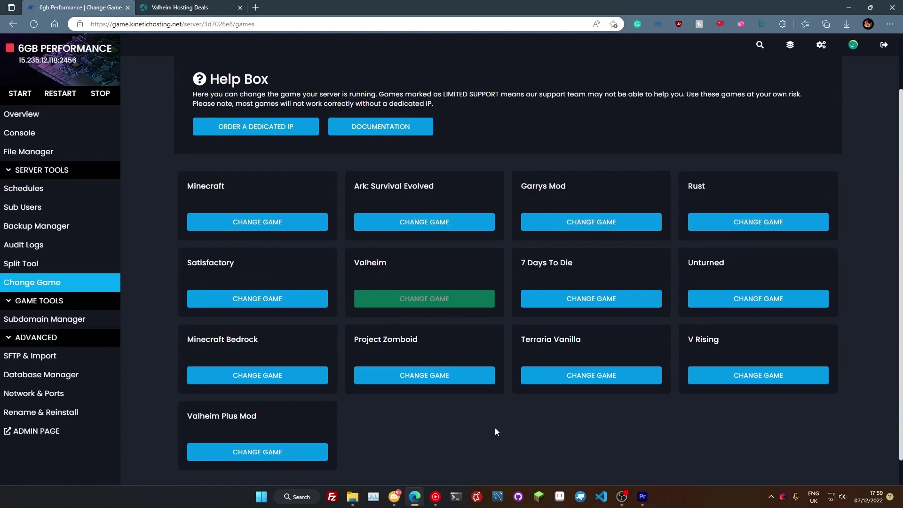
pyautogui.scroll(-1, 495, 426)
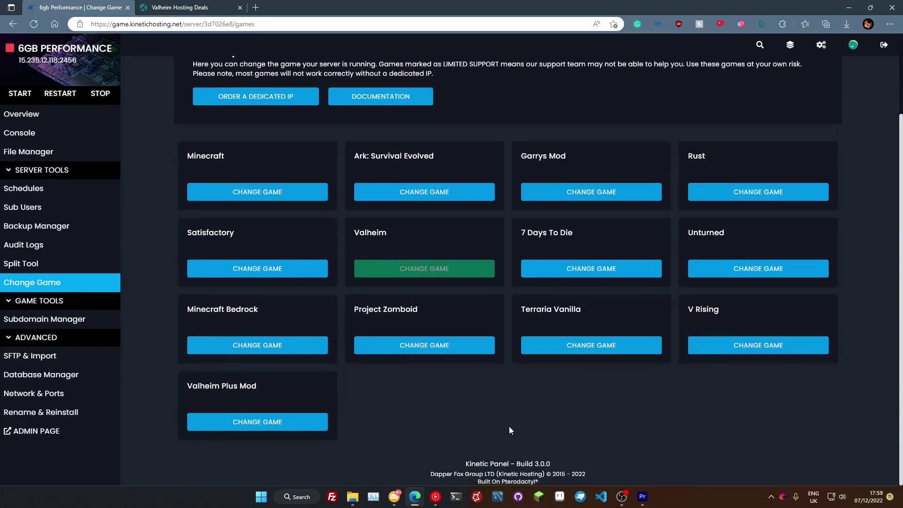
pyautogui.click(258, 423)
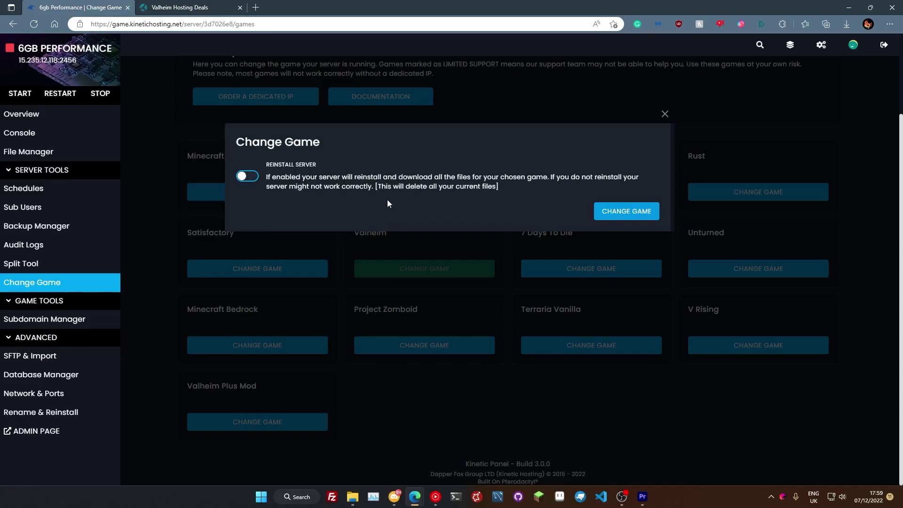
pyautogui.click(249, 179)
# Confirm the Valheim Plus Mod switch and browse the reinstalled files in /home/container/.
pyautogui.click(630, 214)
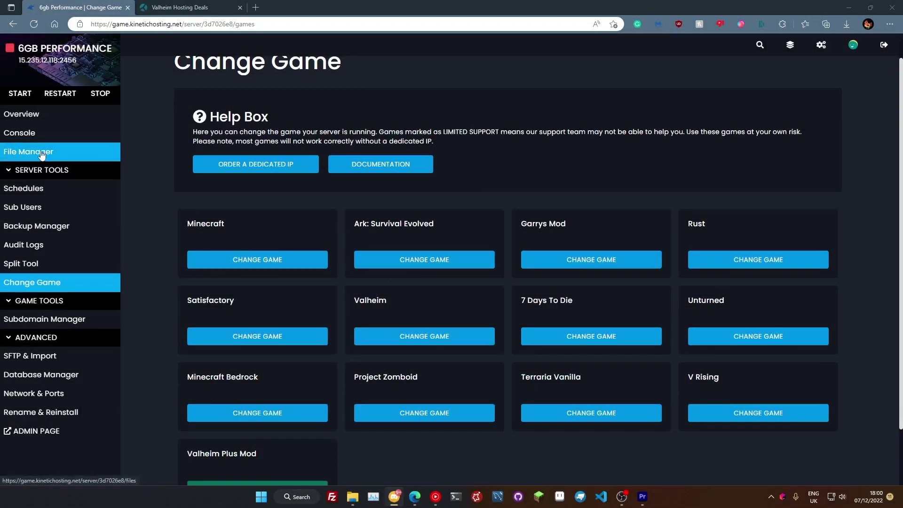
pyautogui.click(42, 153)
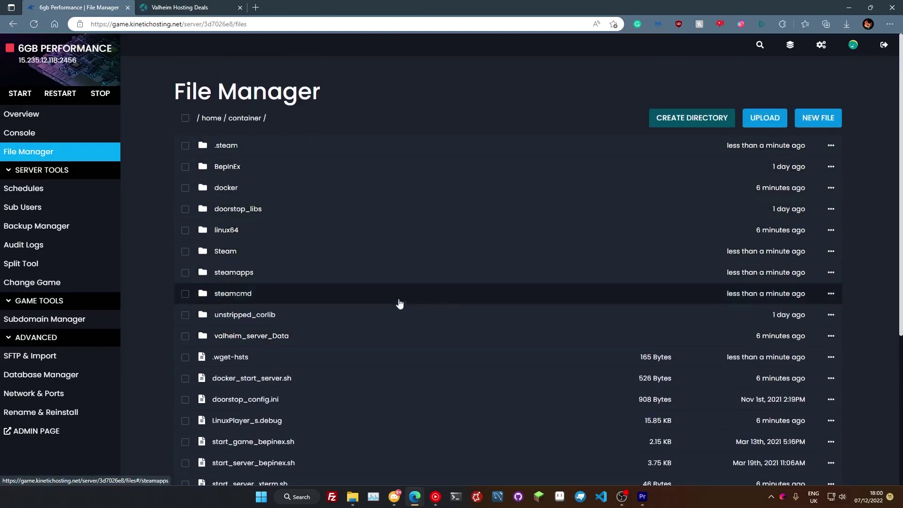
pyautogui.scroll(-3, 296, 350)
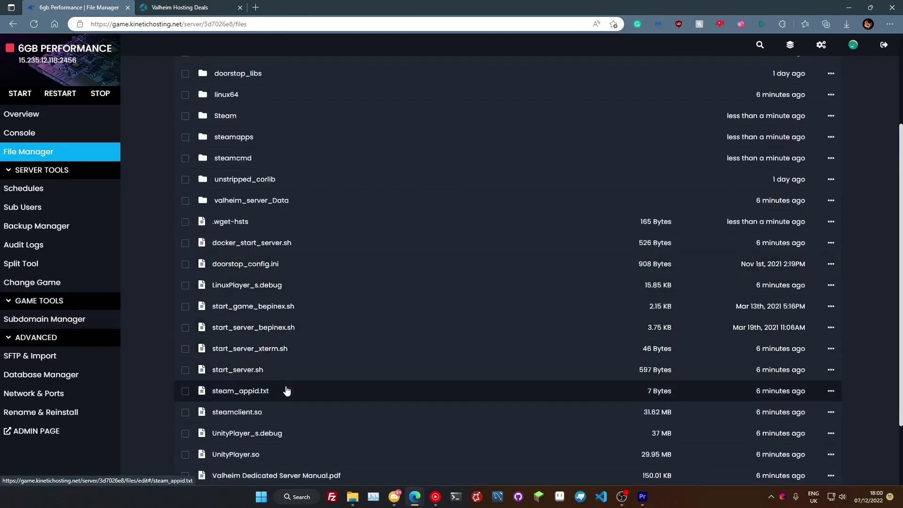
pyautogui.scroll(-3, 296, 395)
pyautogui.scroll(5, 312, 337)
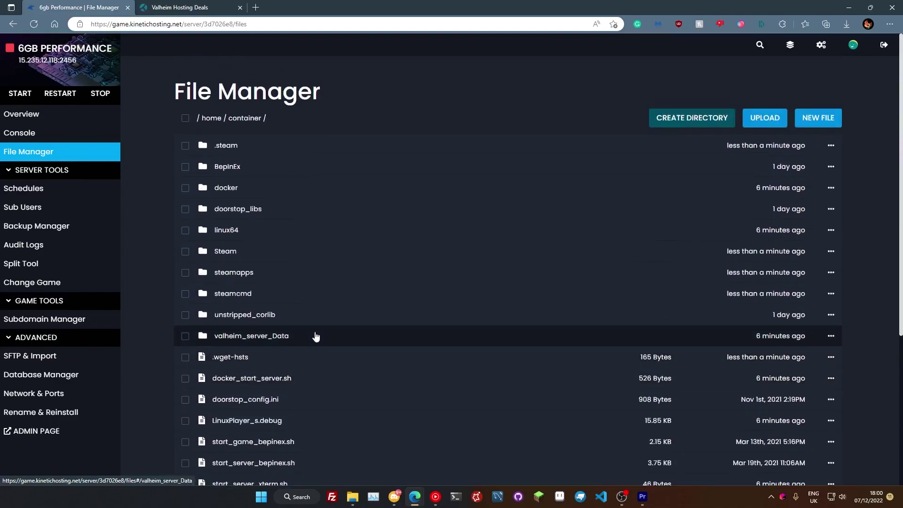
# Start the server from the overview and watch its startup log in the console.
pyautogui.click(28, 118)
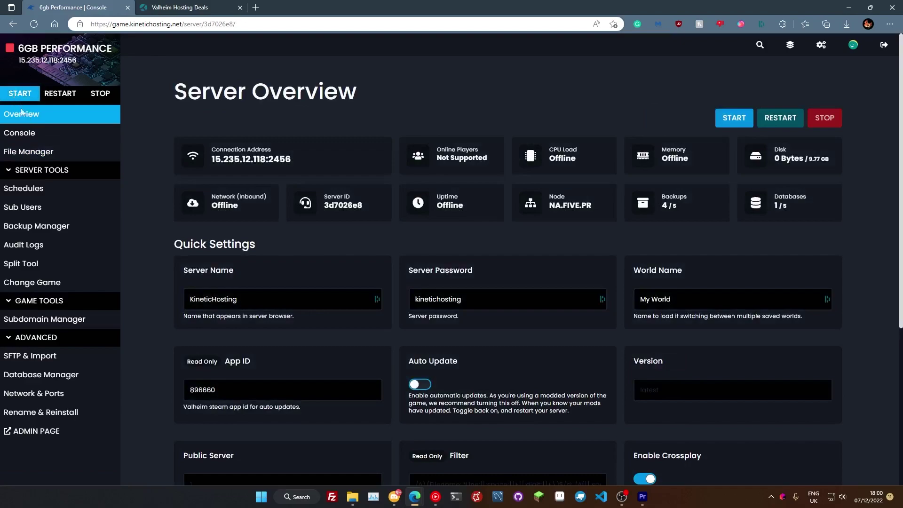
pyautogui.click(15, 96)
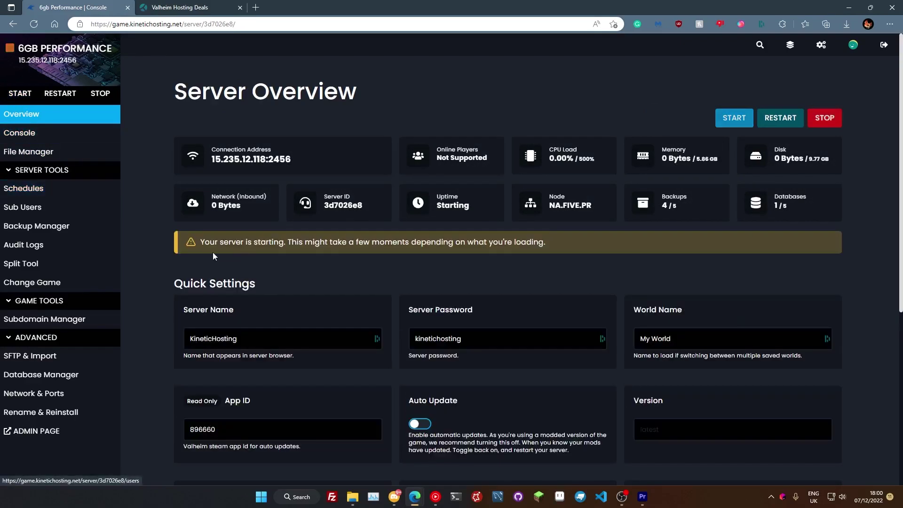
pyautogui.click(28, 135)
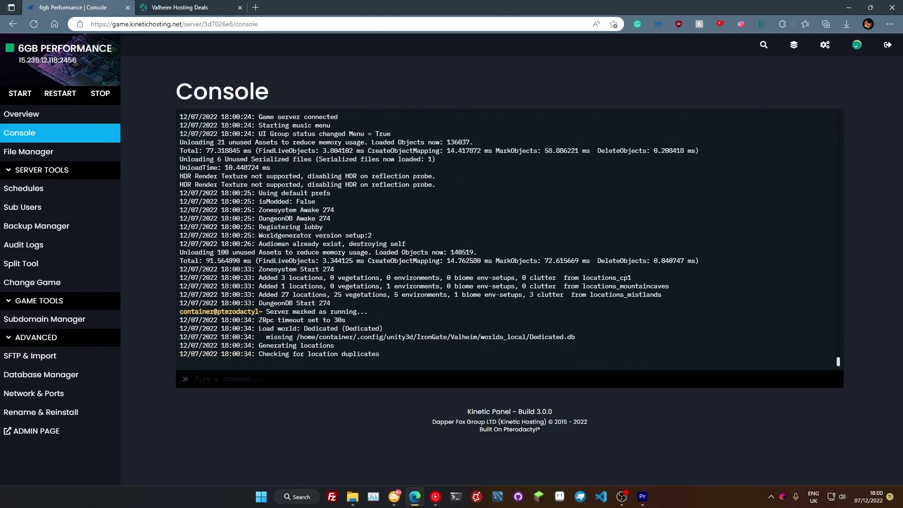
# Stop the running server.
pyautogui.click(97, 95)
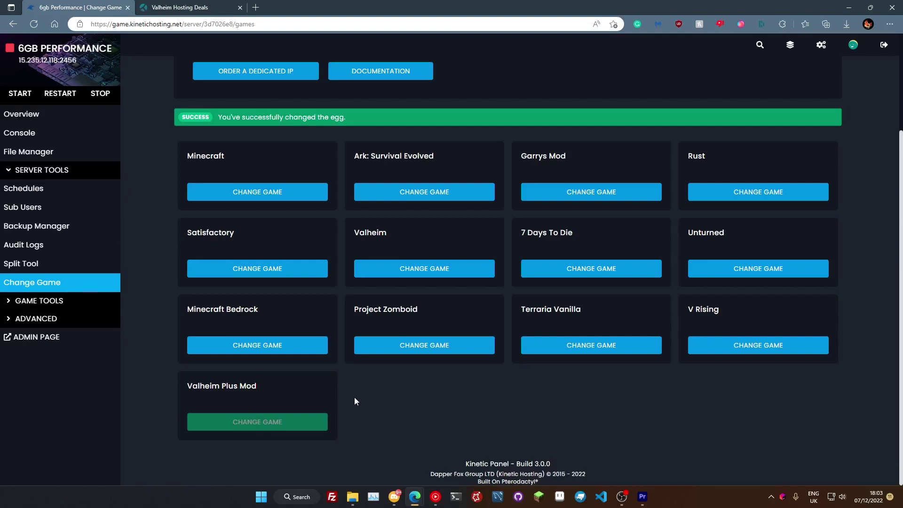
# Locate the UnixServer.zip asset on the ValheimPlus 0.9.9.10 Mistlands release page beside File Manager.
pyautogui.click(51, 157)
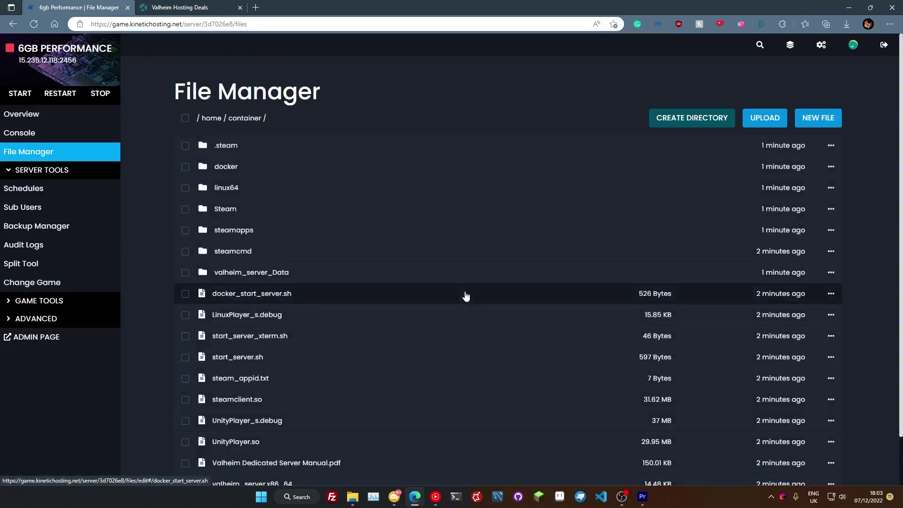
pyautogui.moveTo(198, 113); pyautogui.dragTo(355, 4)
pyautogui.scroll(3, 125, 83)
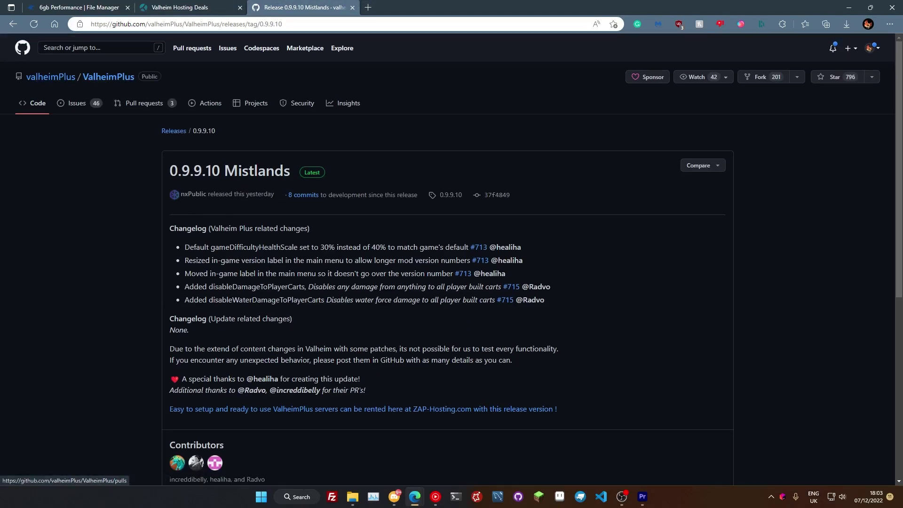
pyautogui.moveTo(170, 172); pyautogui.dragTo(292, 165)
pyautogui.scroll(-6, 101, 184)
pyautogui.scroll(5, 94, 187)
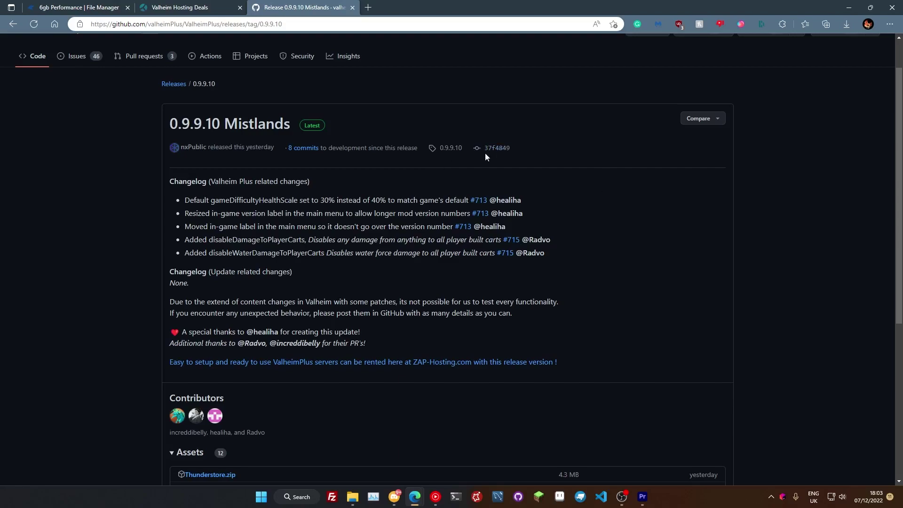
pyautogui.scroll(-3, 423, 136)
pyautogui.scroll(-3, 470, 254)
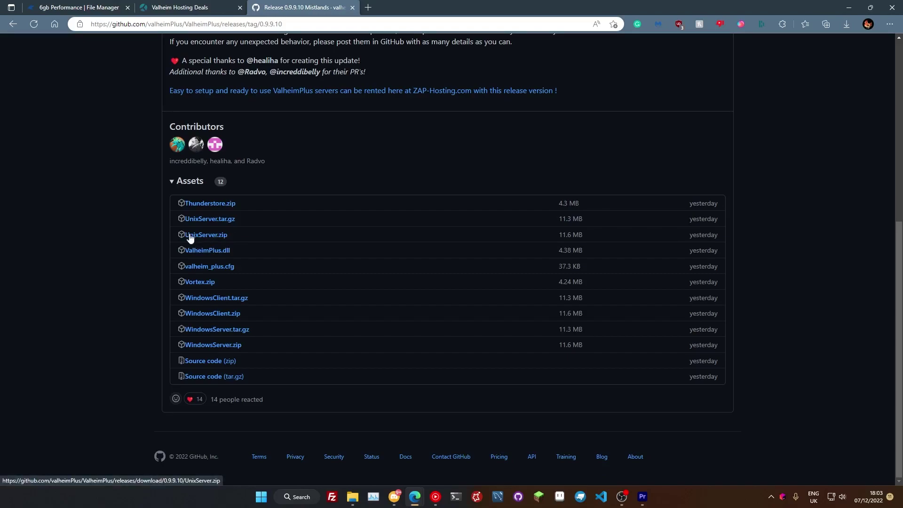
pyautogui.click(351, 459)
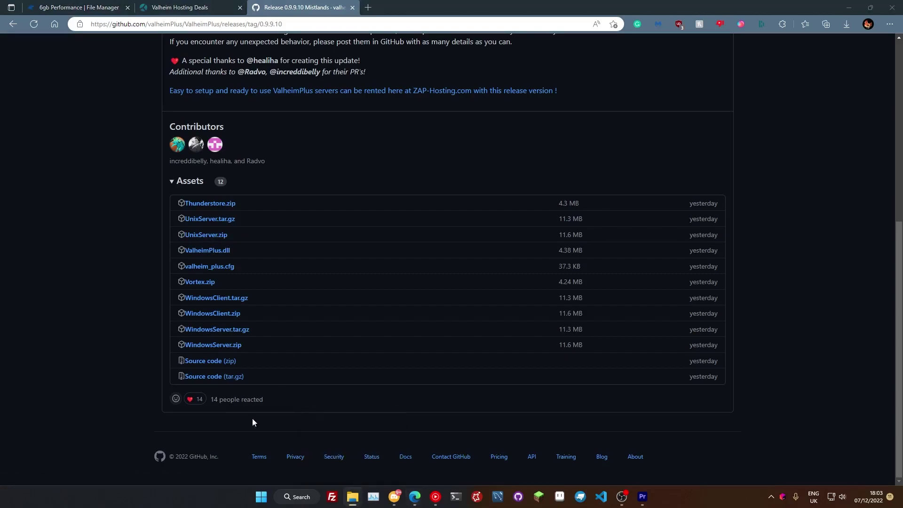
# Upload UnixServer.zip into /home/container/ and unarchive it.
pyautogui.click(174, 5)
pyautogui.hotkey('ctrl', 'shift', 'Tab')
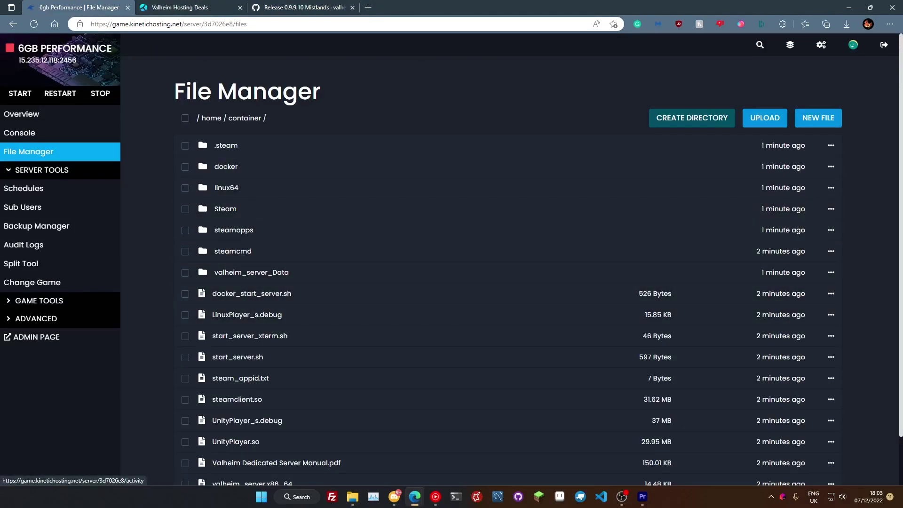
pyautogui.moveTo(0, 170); pyautogui.dragTo(323, 167)
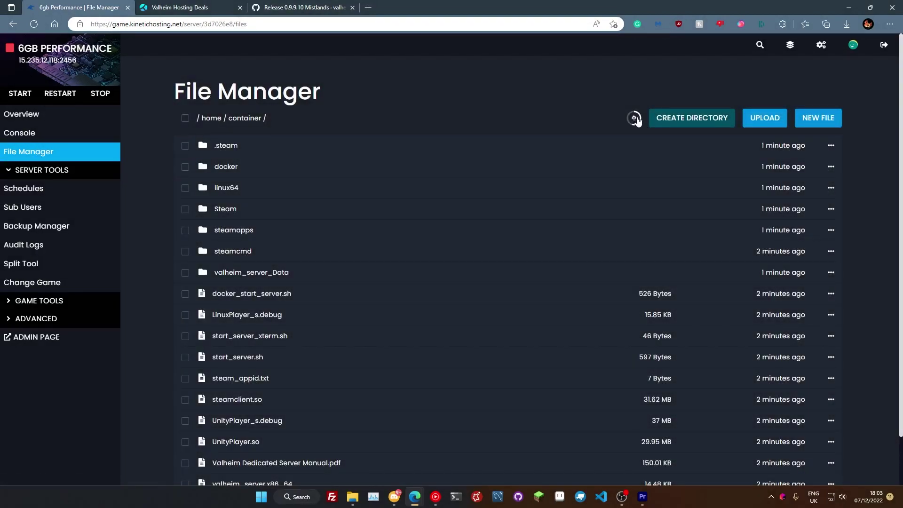
pyautogui.scroll(-2, 409, 300)
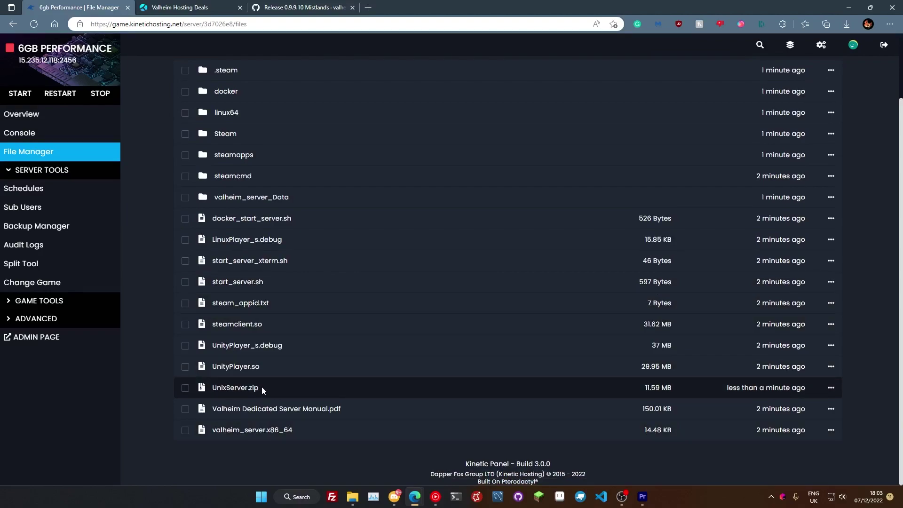
pyautogui.rightClick(261, 388)
pyautogui.click(218, 476)
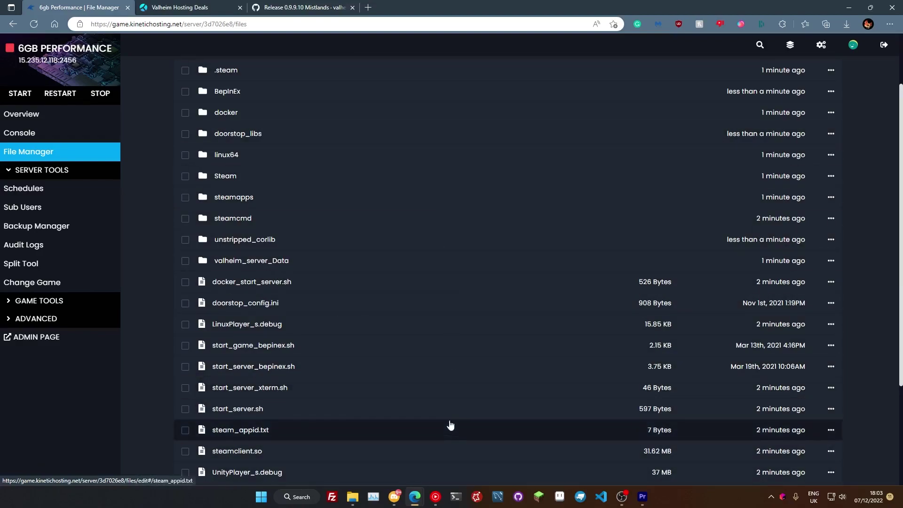
pyautogui.scroll(2, 447, 414)
# Start the modded server from the overview, then switch to the Valheim hosting deals tab.
pyautogui.click(38, 135)
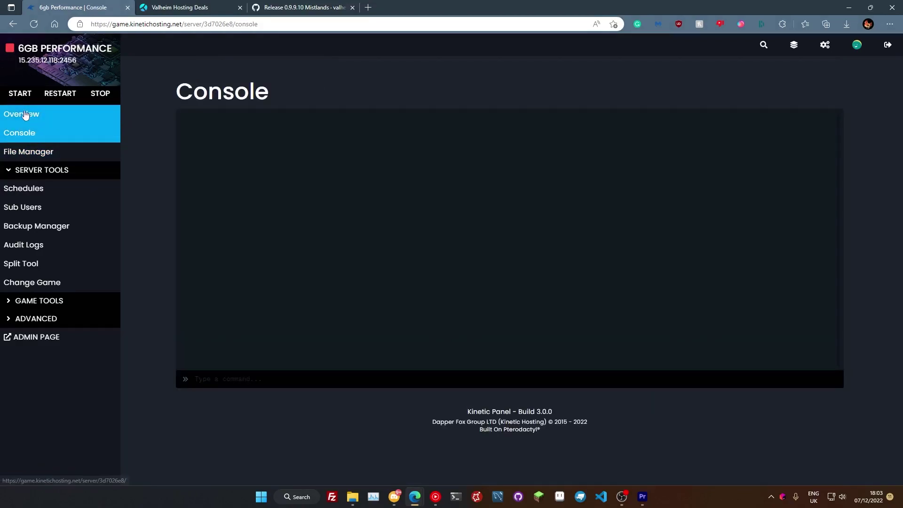
pyautogui.click(23, 118)
pyautogui.click(734, 118)
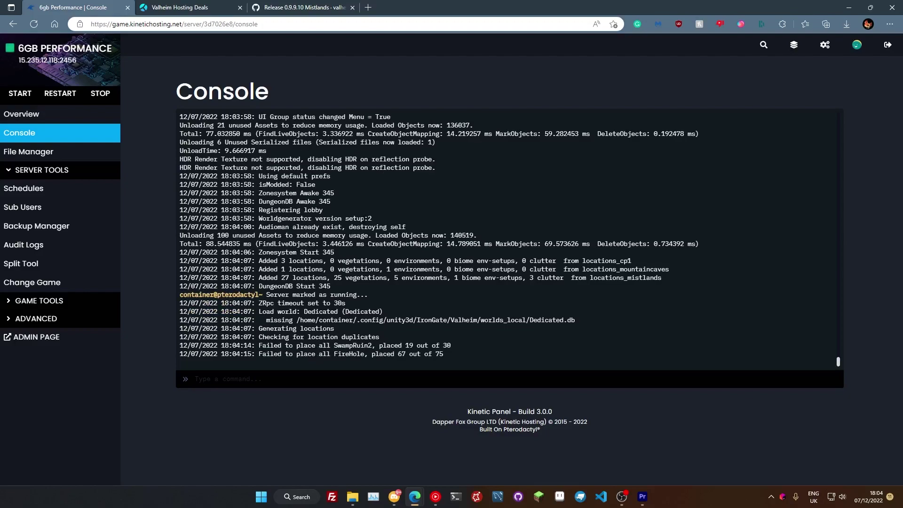
pyautogui.hotkey('ctrl', 'Tab')
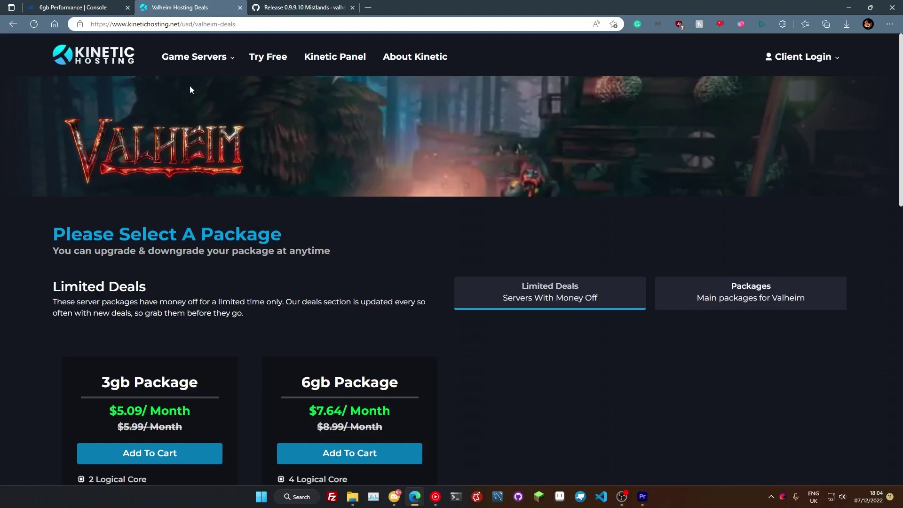
pyautogui.scroll(-2, 531, 381)
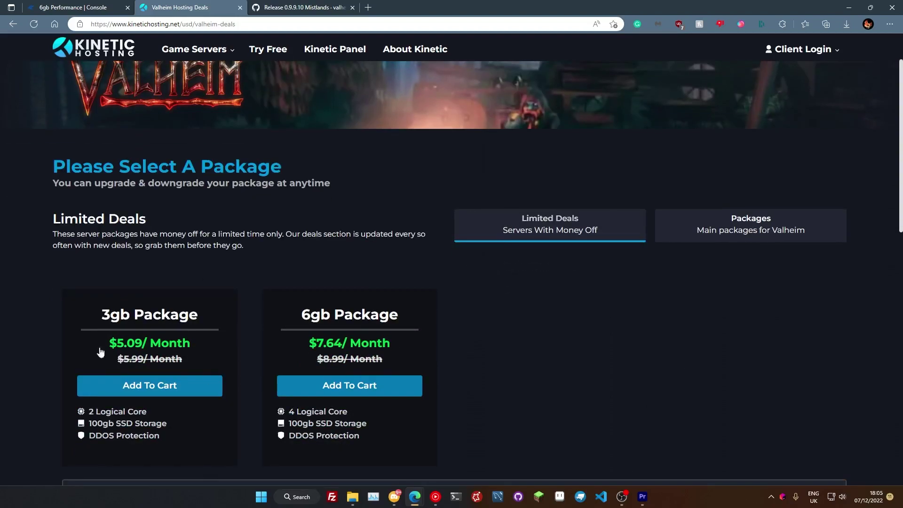
pyautogui.scroll(-2, 673, 382)
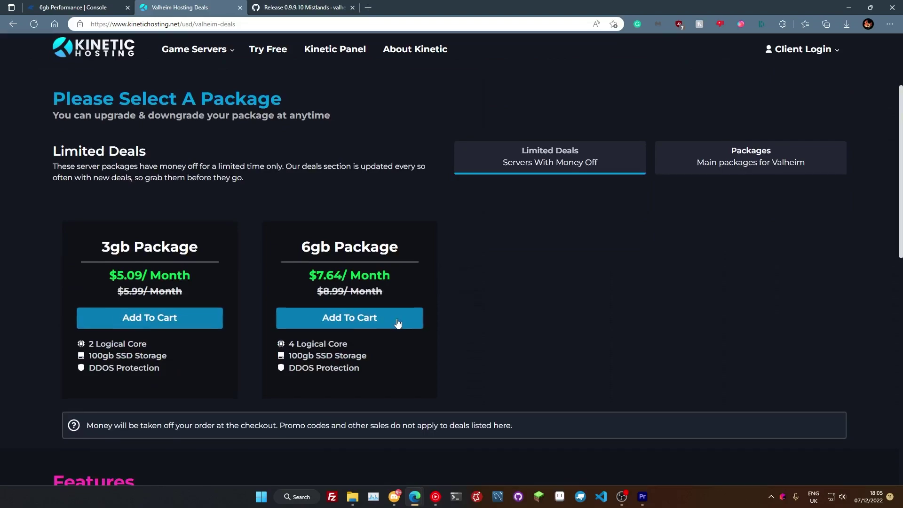